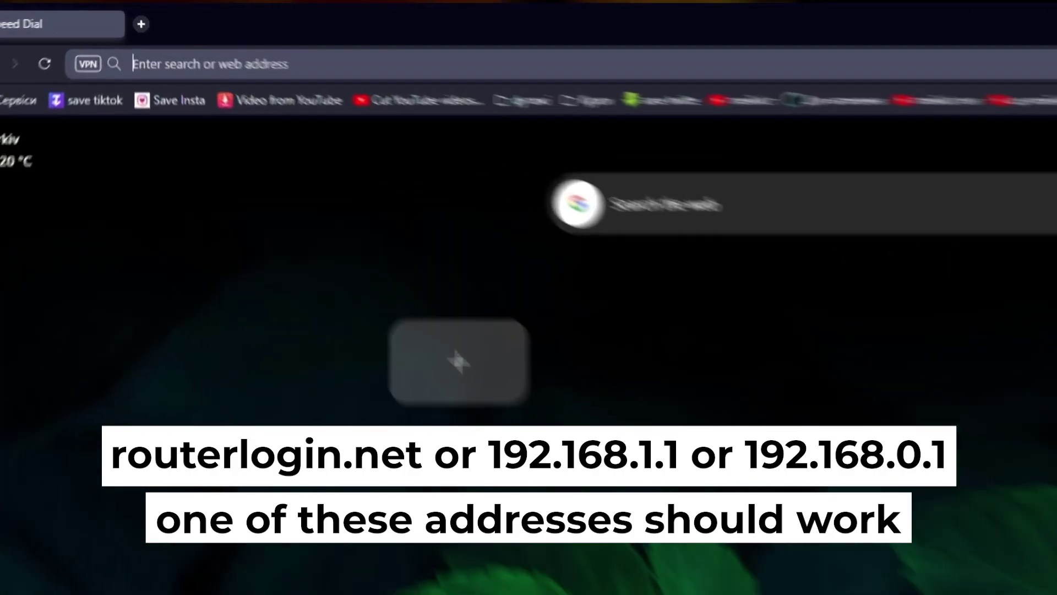
Load the router admin page at 192.168.1.1, dropping the autocompleted /index.htm ending.
left_click(780, 37)
type("192.168")
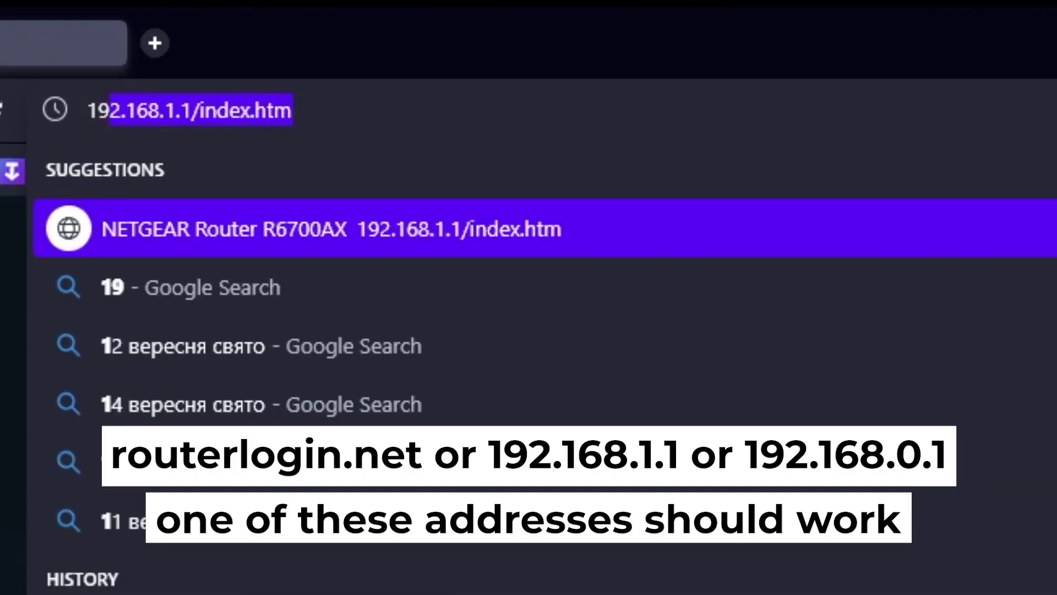
type(".1.1")
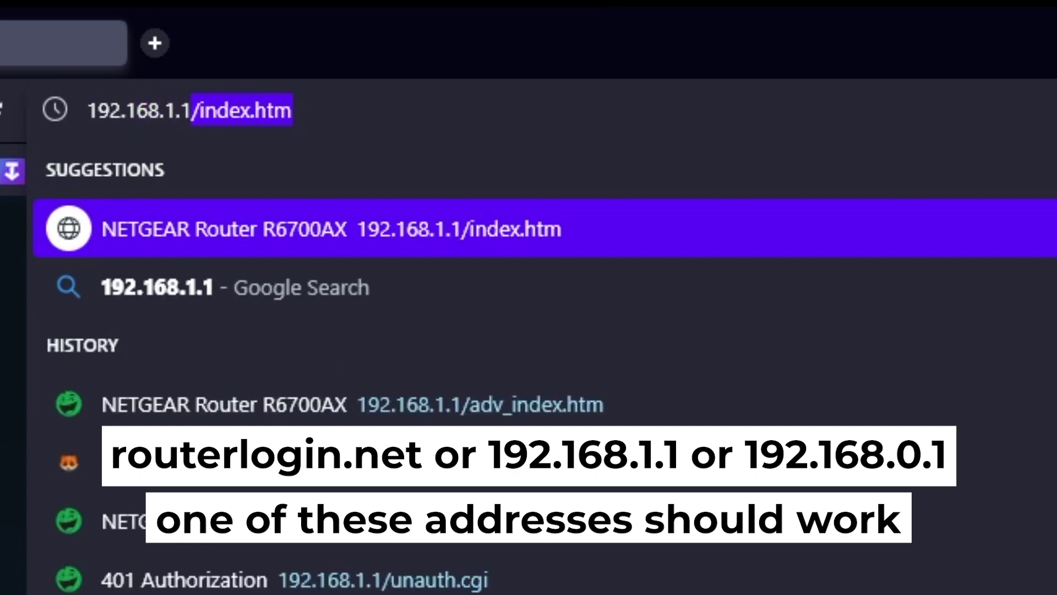
key("Delete")
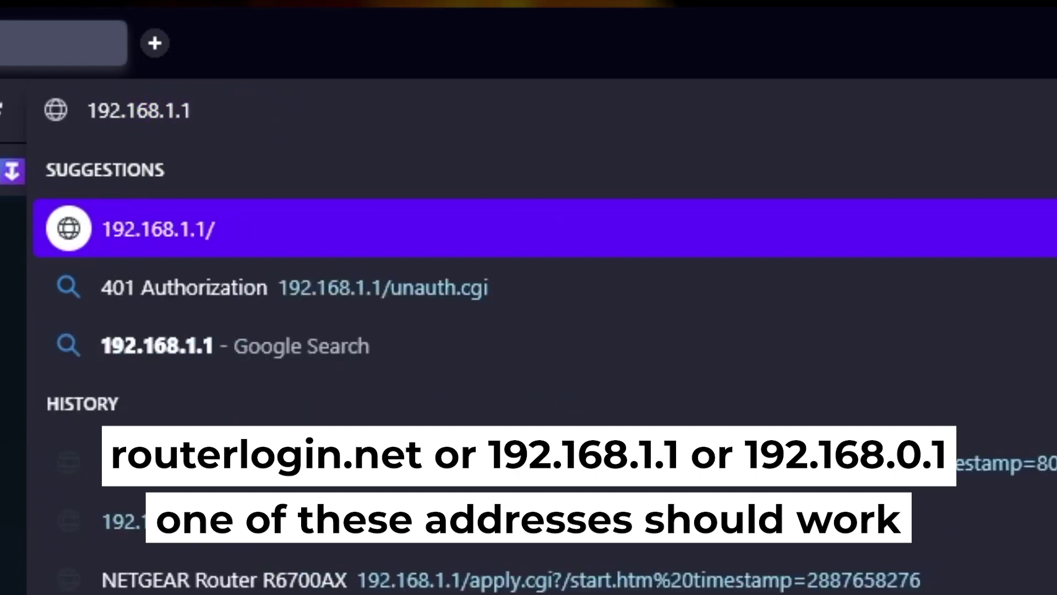
key("Return")
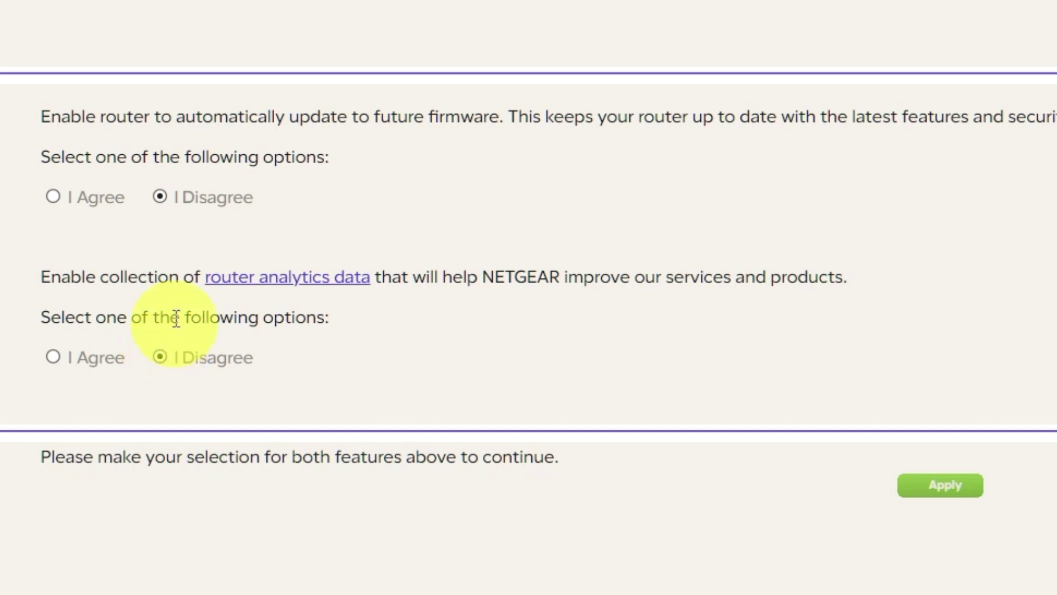
Apply the consent page with firmware auto-update and analytics both left at I Disagree.
left_click(948, 495)
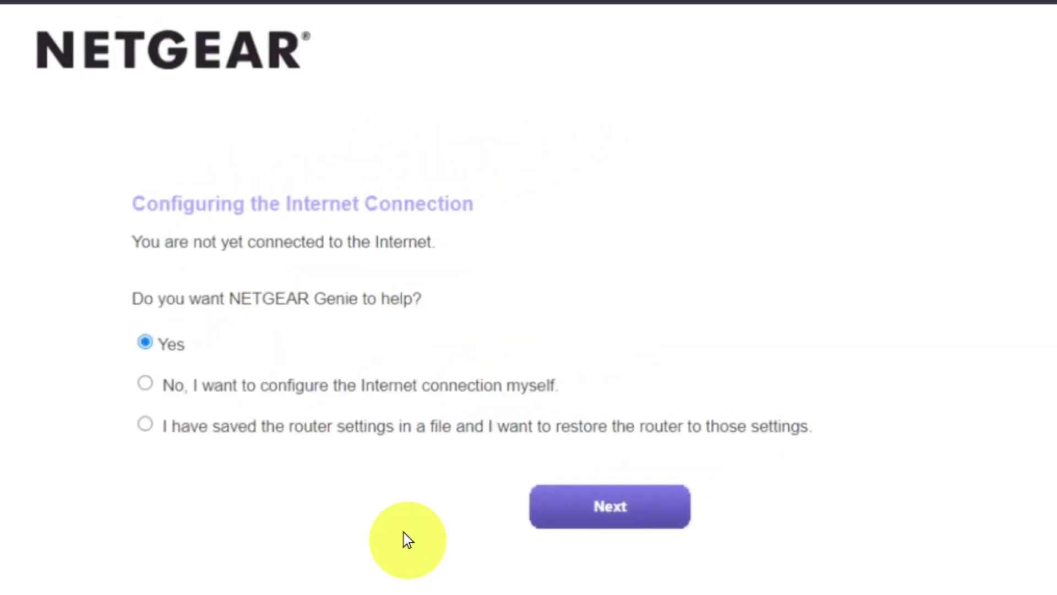
Choose to configure the Internet connection manually and confirm the warning.
left_click(146, 385)
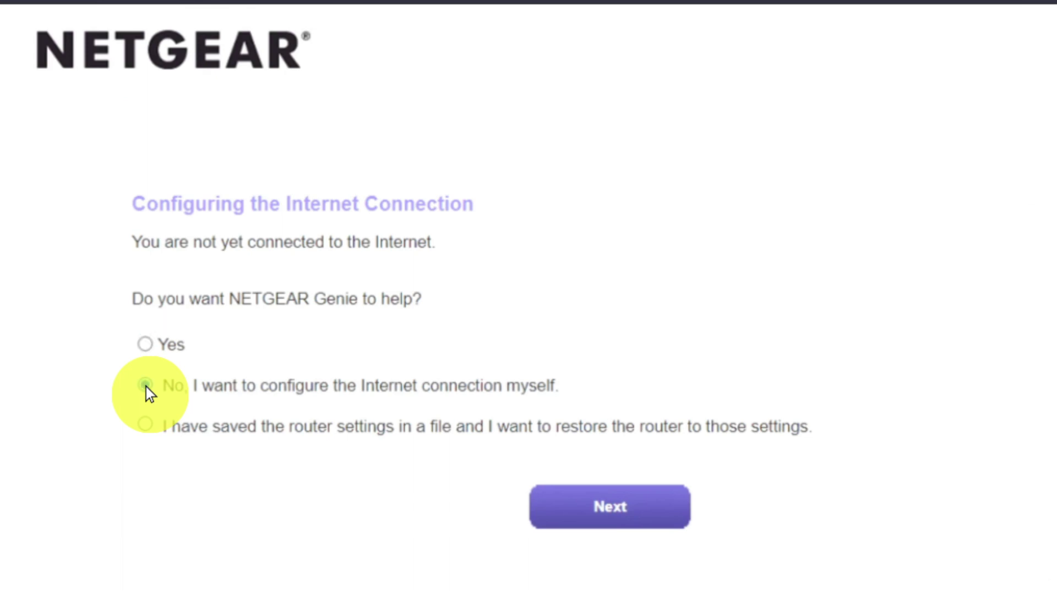
left_click(566, 507)
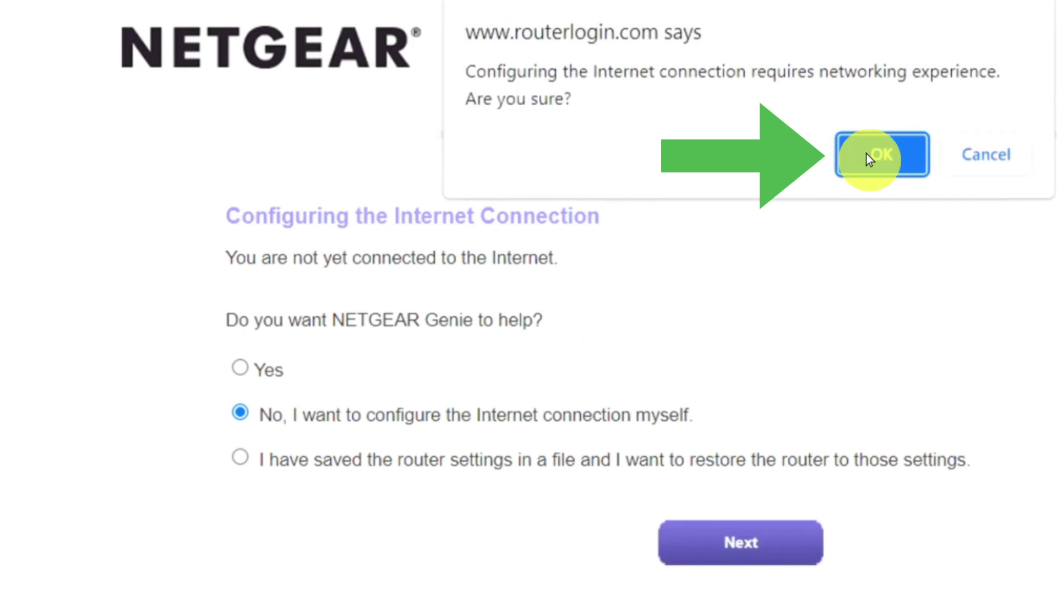
left_click(866, 153)
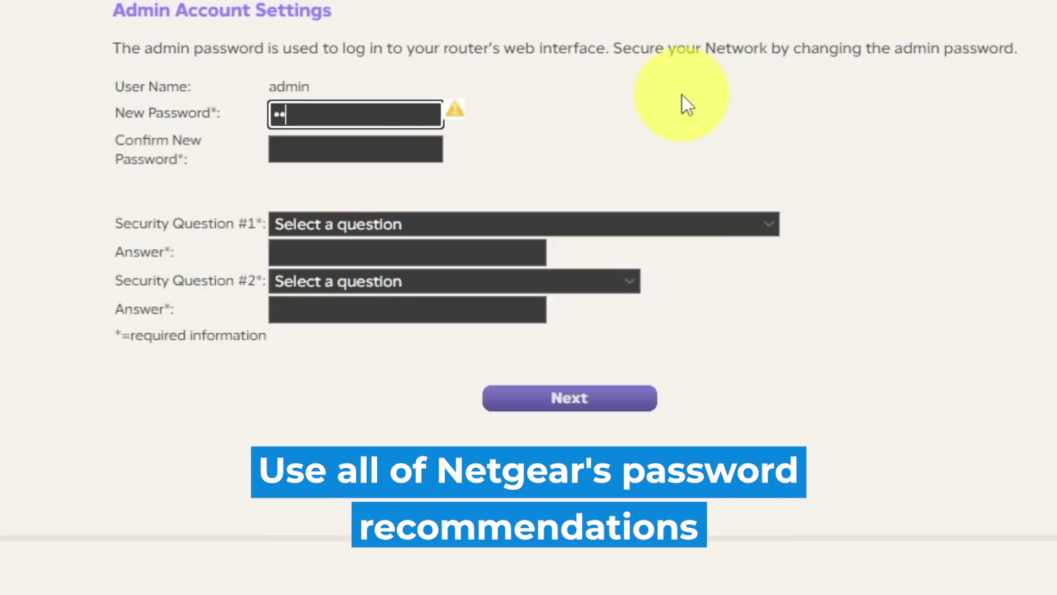
Enter the new admin password and confirm it.
type("•••••••")
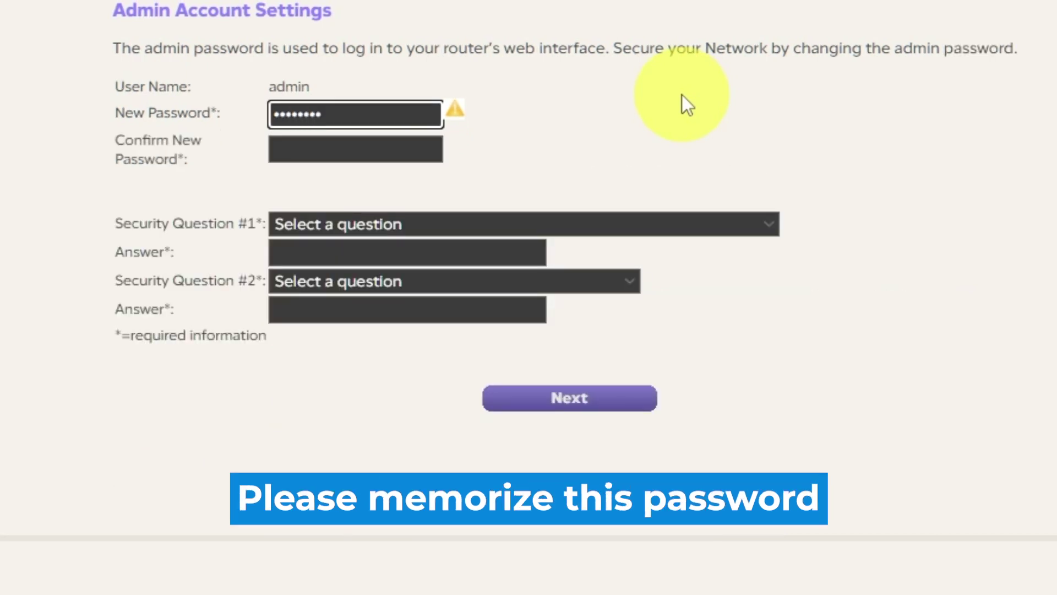
type("•••")
left_click(419, 145)
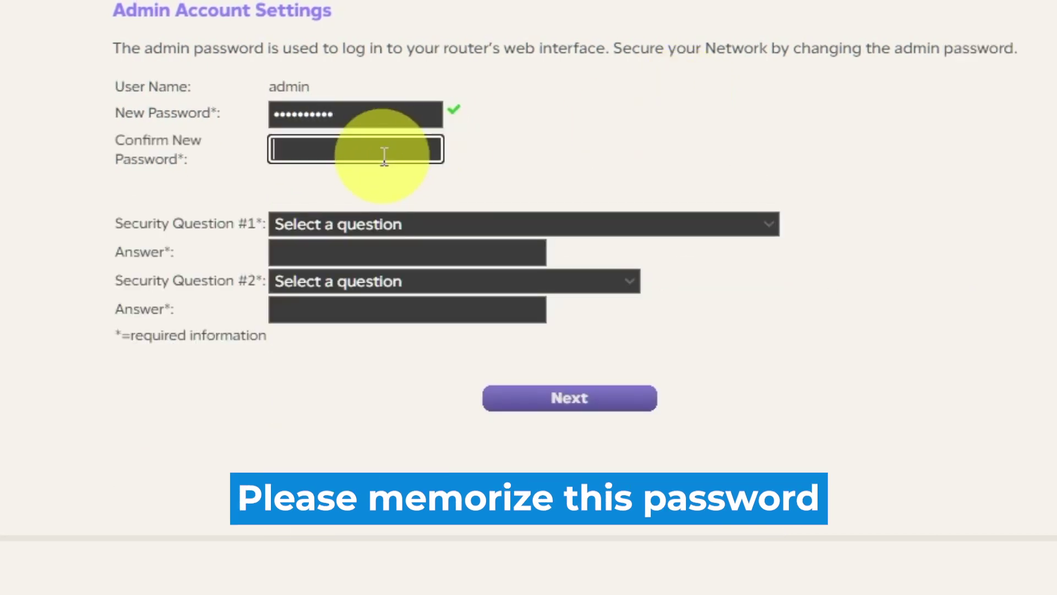
type("•••••••••")
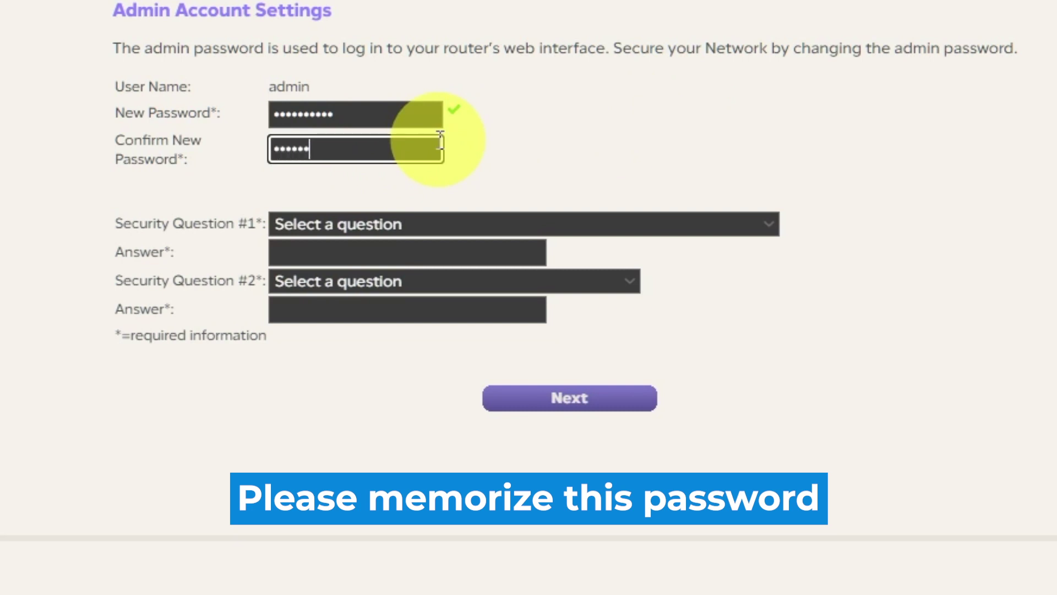
type("••")
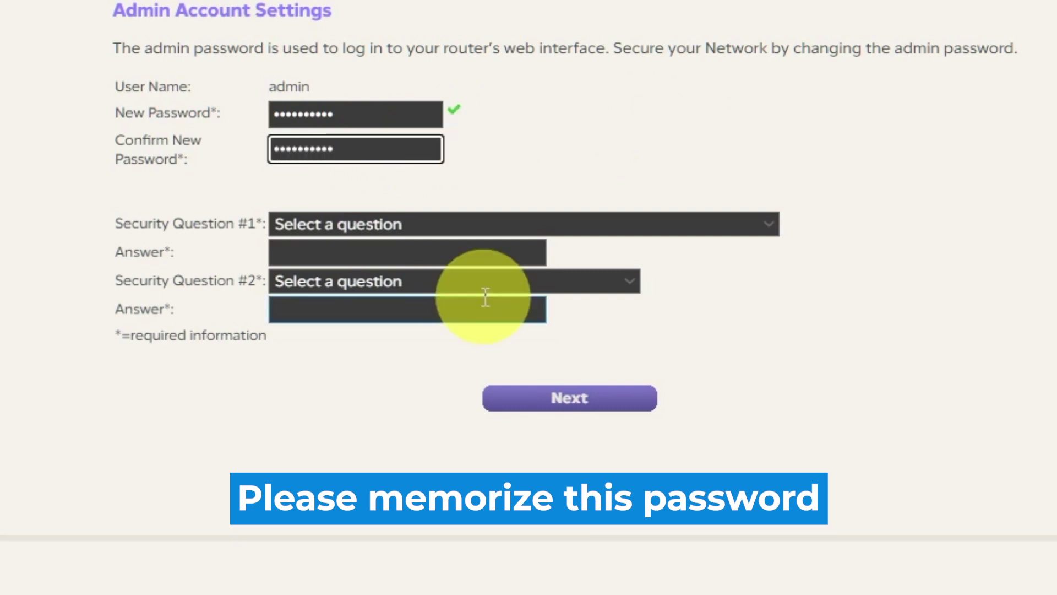
Answer the NETGEAR product and best friend's first name security questions, then submit.
left_click(769, 224)
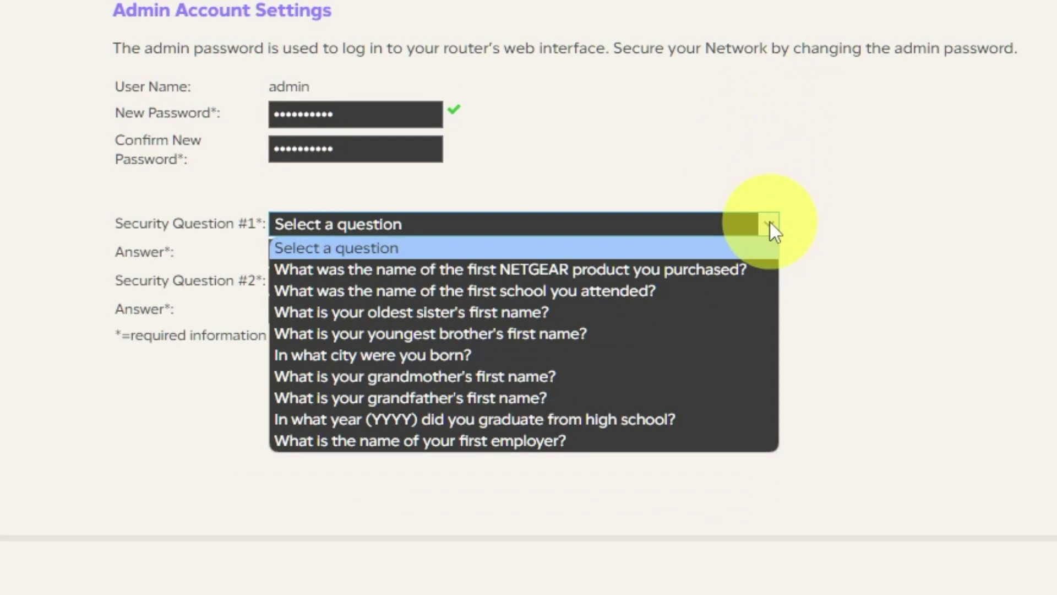
left_click(738, 268)
left_click(450, 254)
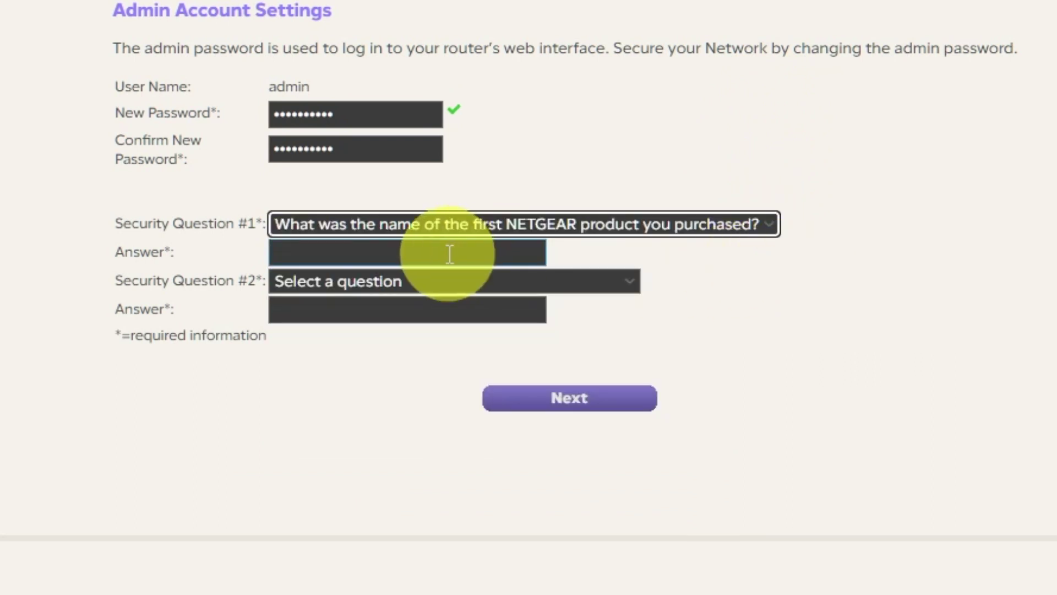
left_click(635, 283)
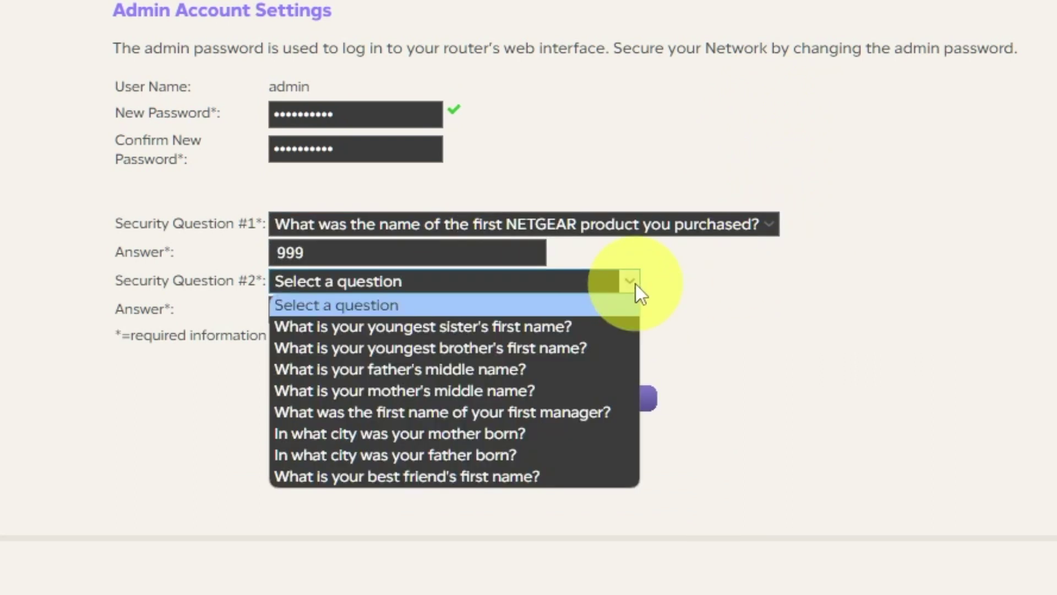
left_click(461, 476)
left_click(434, 308)
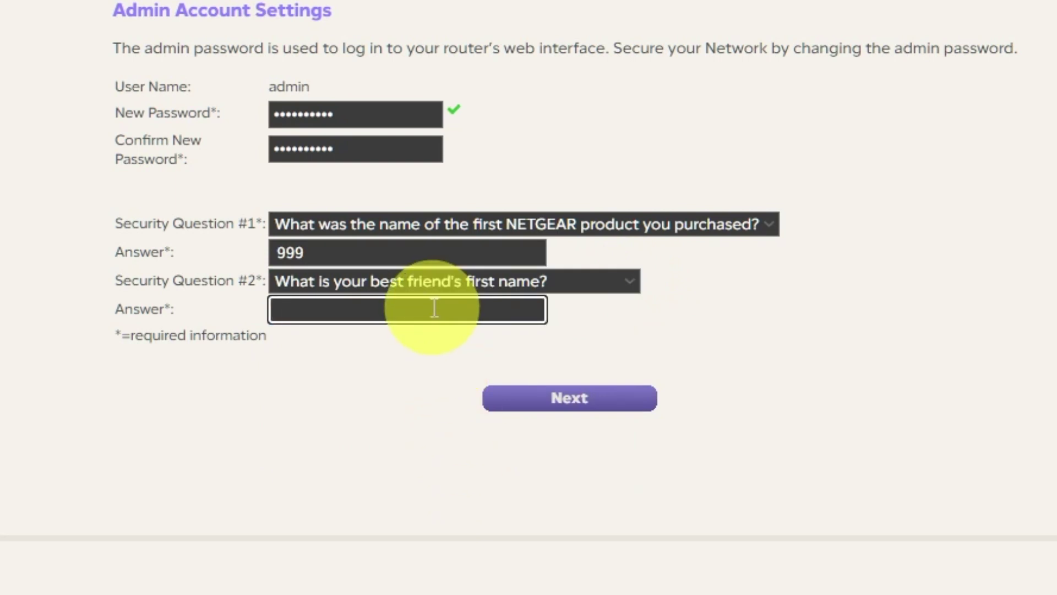
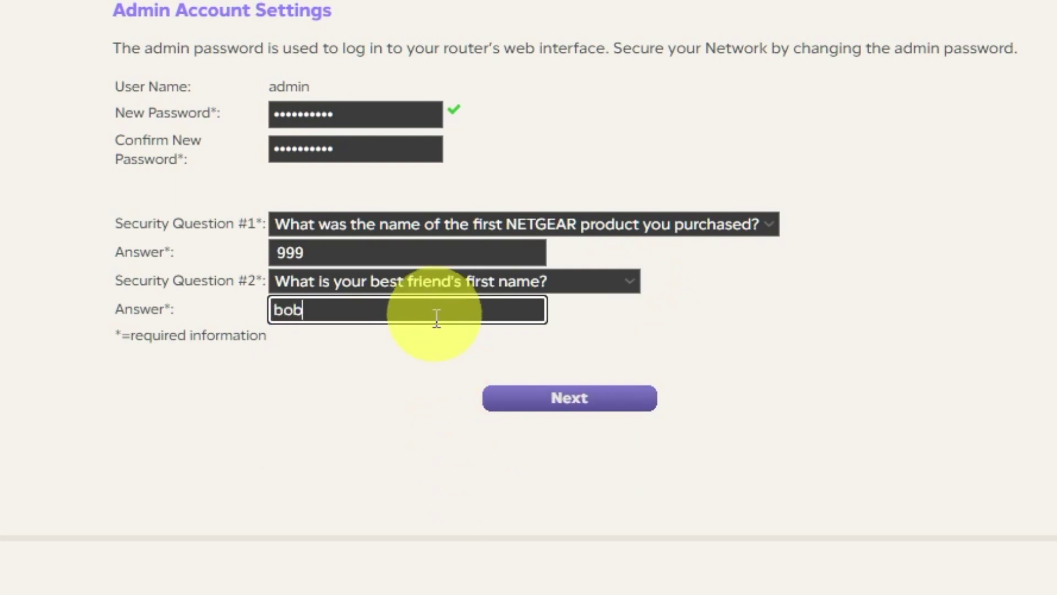
left_click(477, 438)
scroll(398, 476, "up", 1)
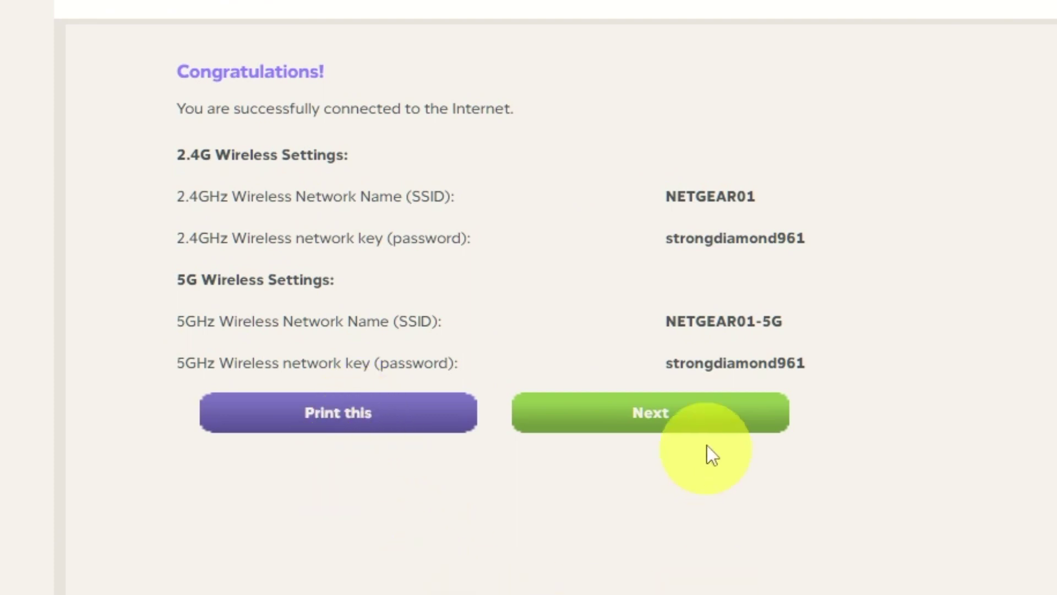
Continue past the Congratulations summary and accept the firmware upgrade to V1.0.0.54.
left_click(708, 424)
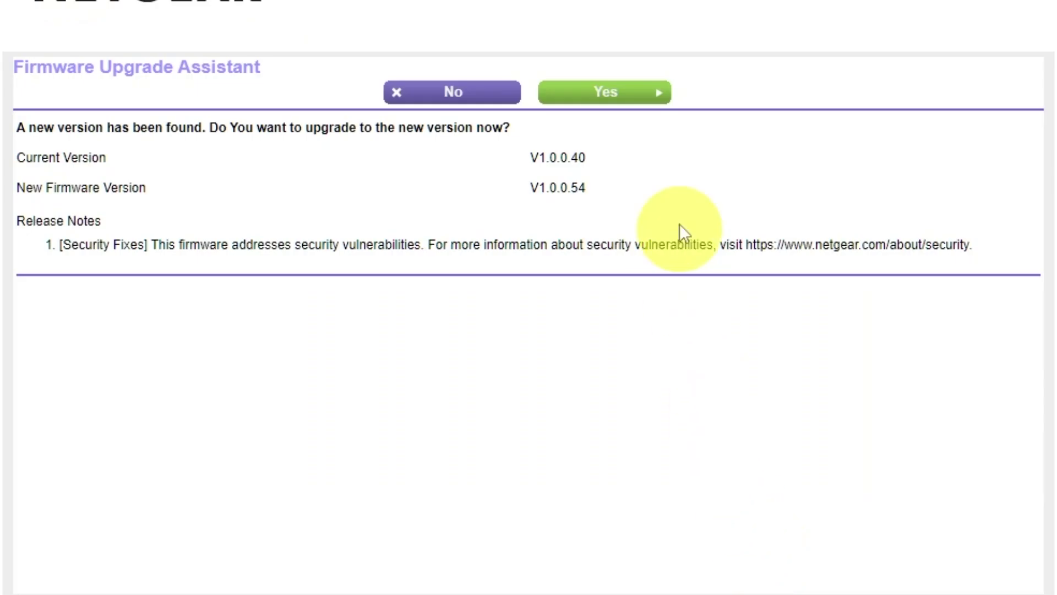
left_click(643, 99)
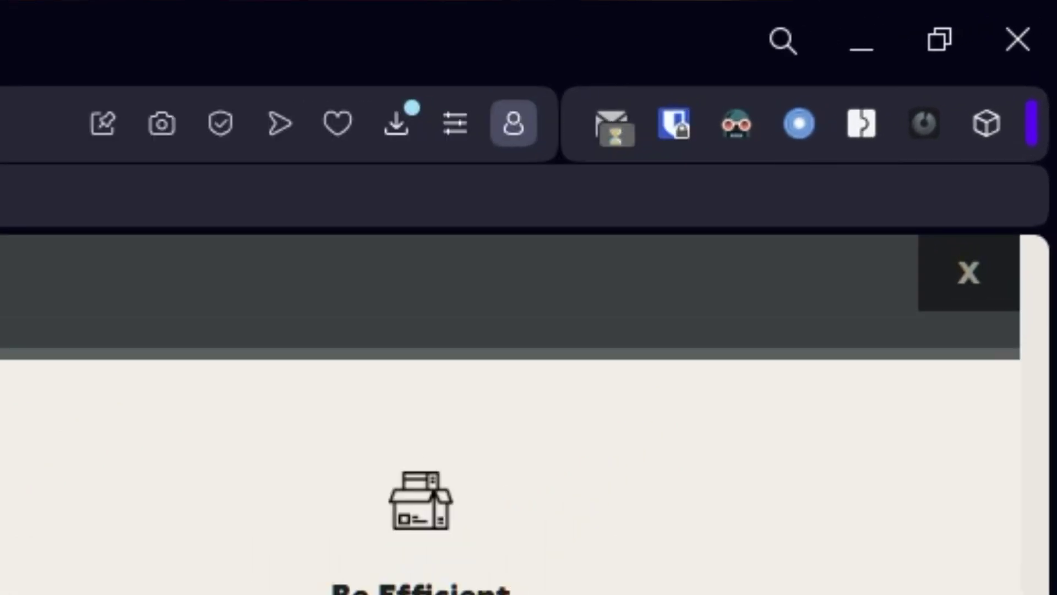
Dismiss the NETGEAR site banner and reload the router page at 192.168.1.1.
left_click(969, 278)
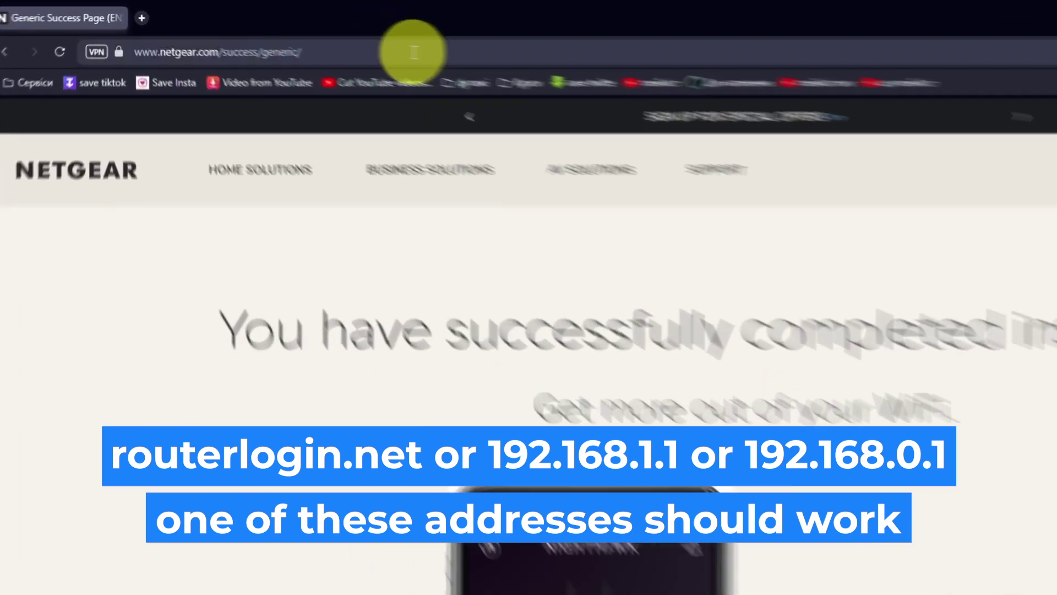
left_click(414, 52)
type("192.168")
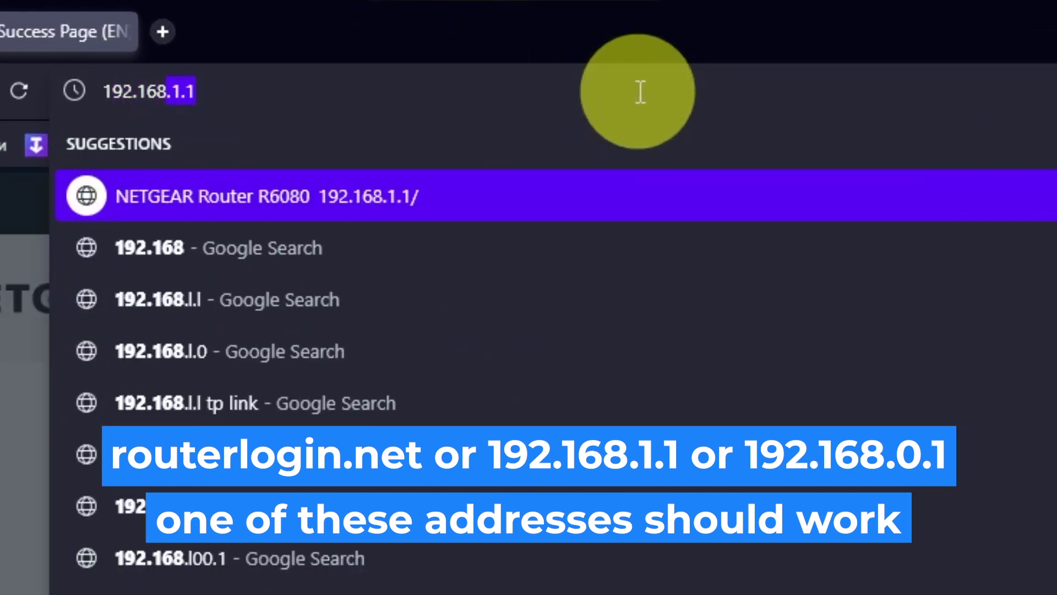
type(".1.1")
key("Return")
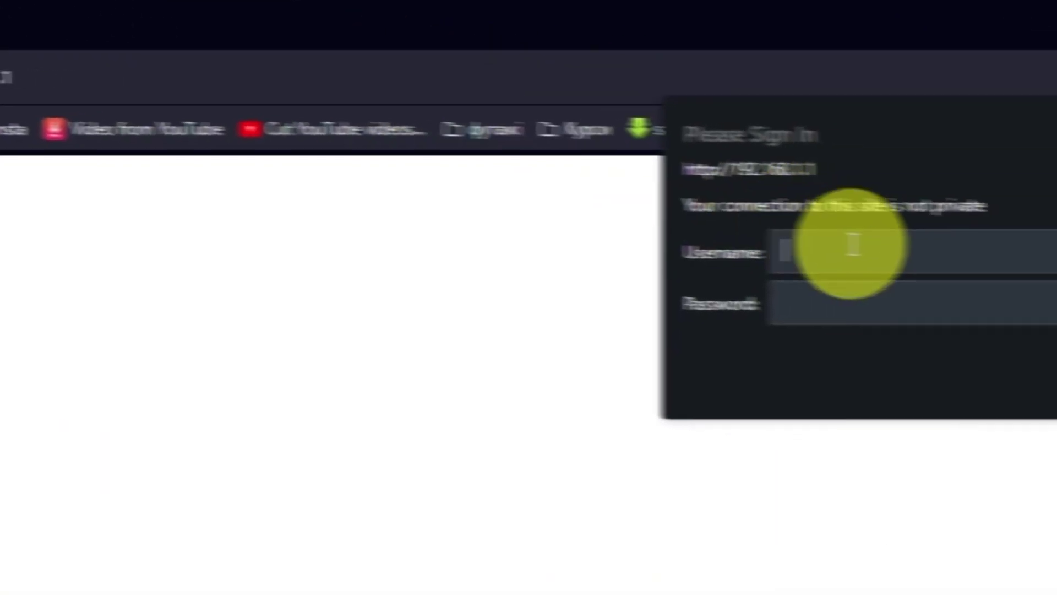
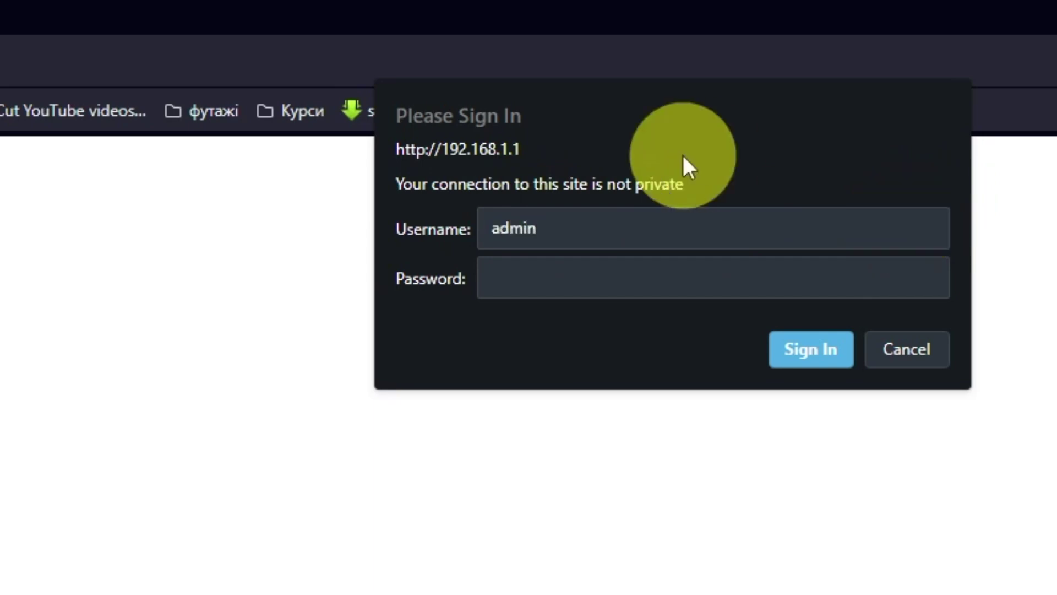
Sign in as admin with the router's password.
key("Tab")
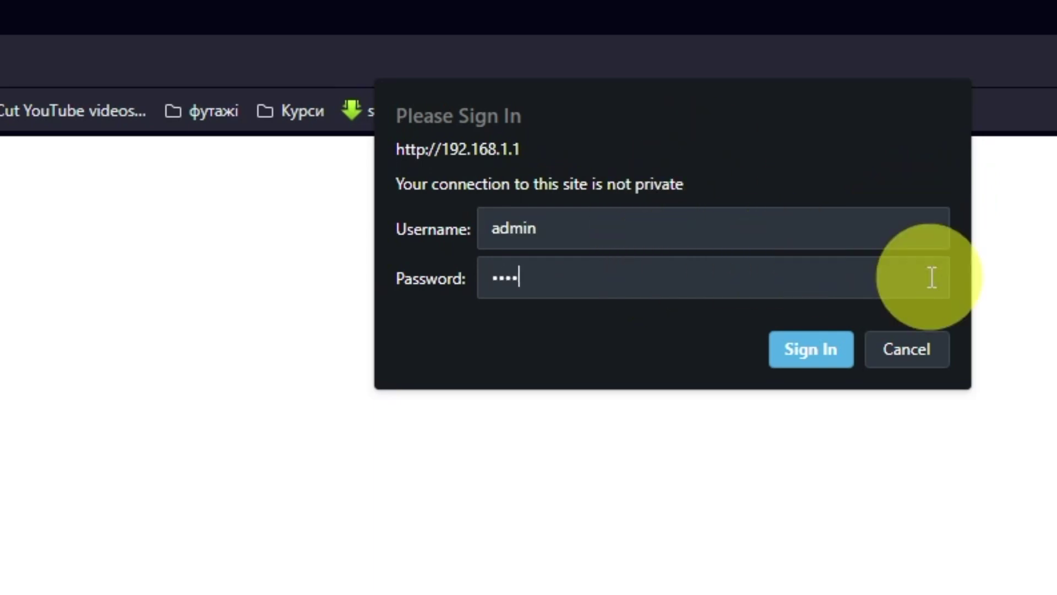
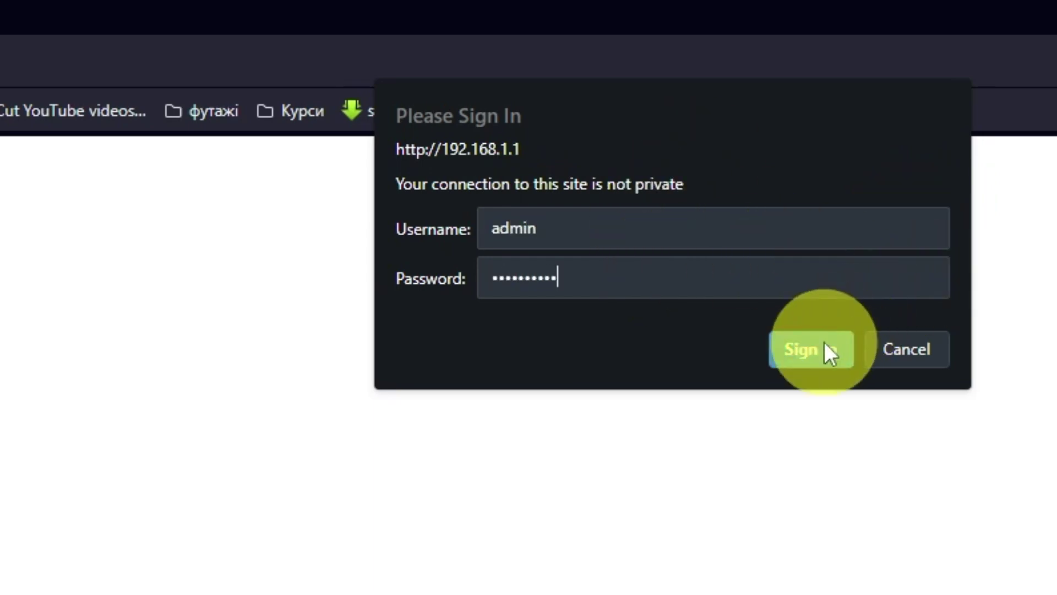
left_click(824, 347)
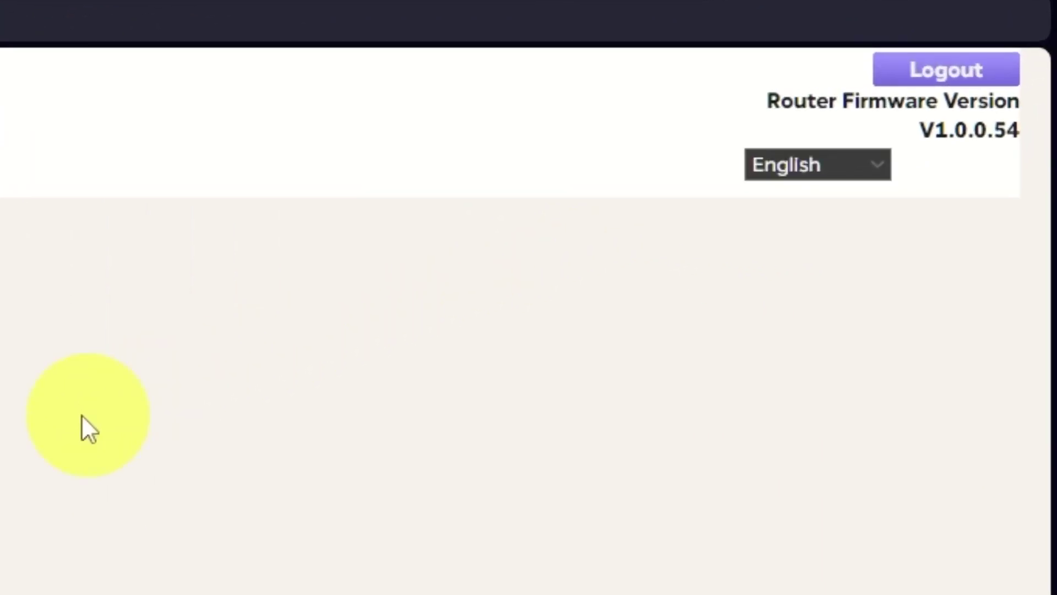
Keep the language on English, switch to the ADVANCED tab and open the Setup Wizard.
left_click(883, 165)
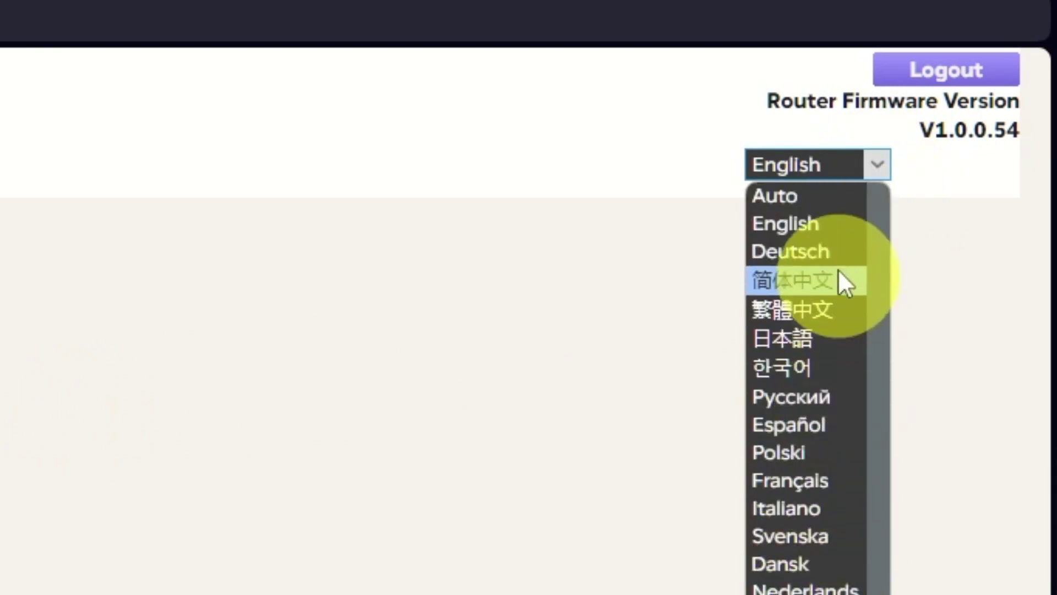
left_click(309, 277)
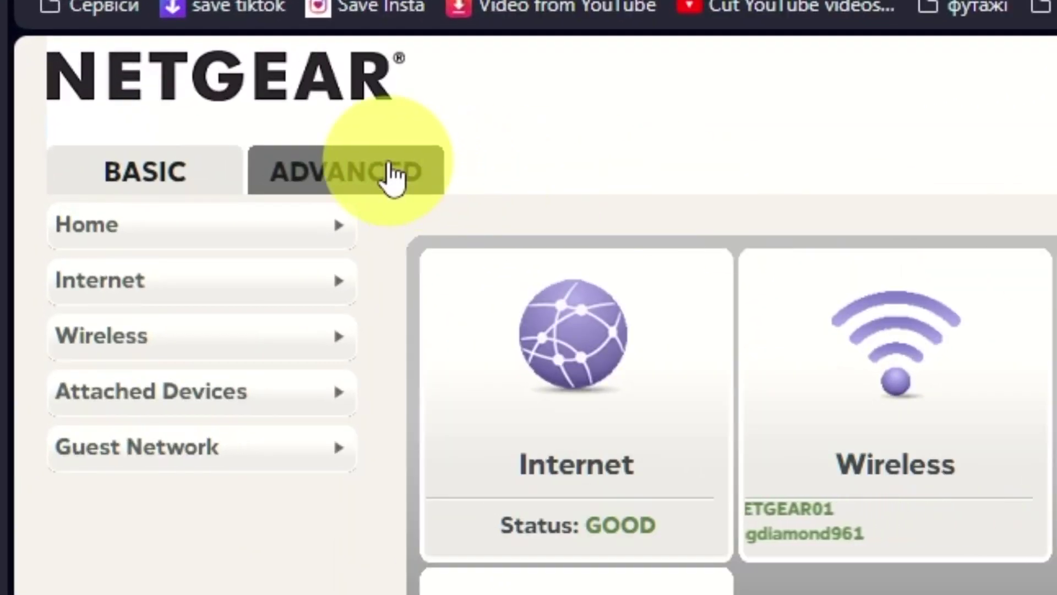
left_click(389, 175)
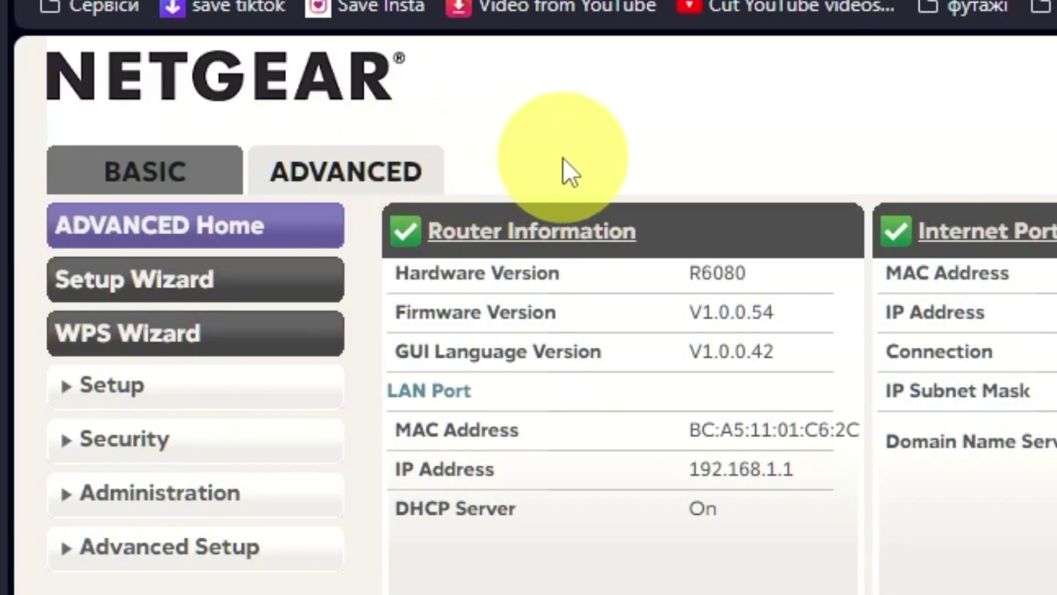
left_click(272, 279)
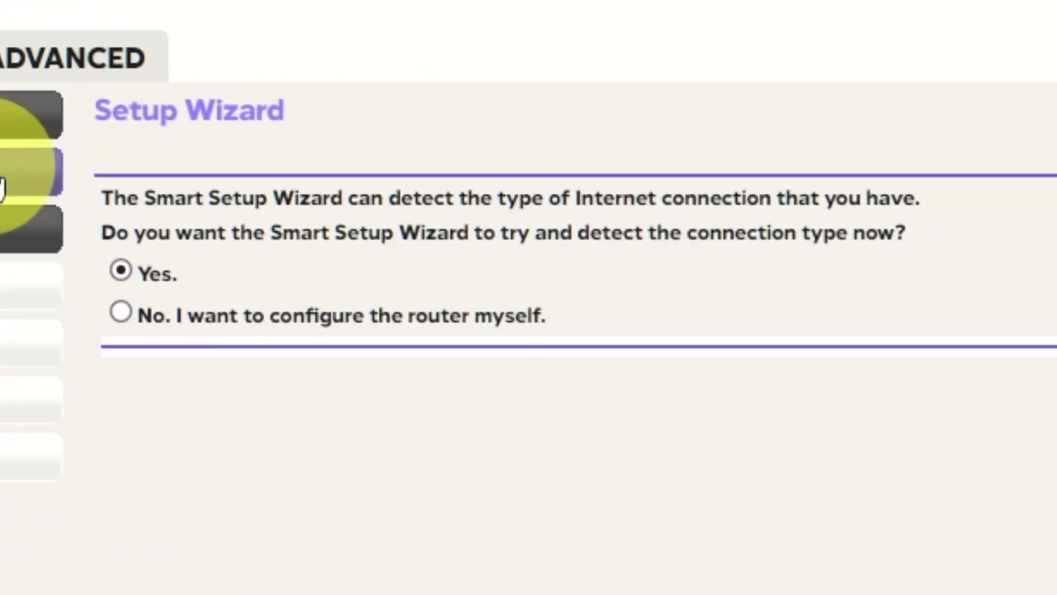
Select manual router configuration instead of auto-detection and proceed to Internet Setup.
left_click(121, 312)
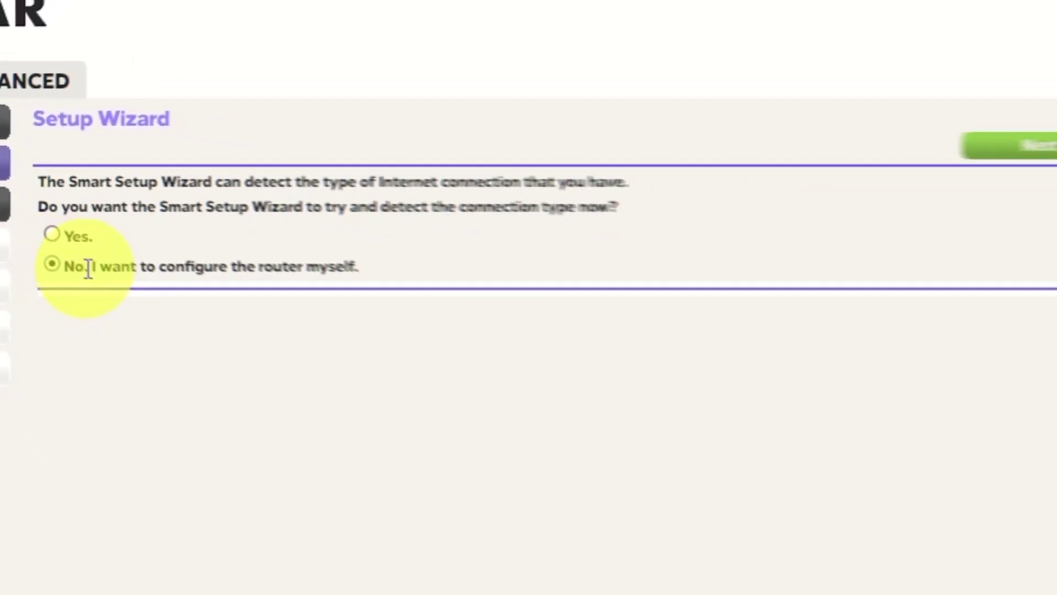
left_click(1036, 146)
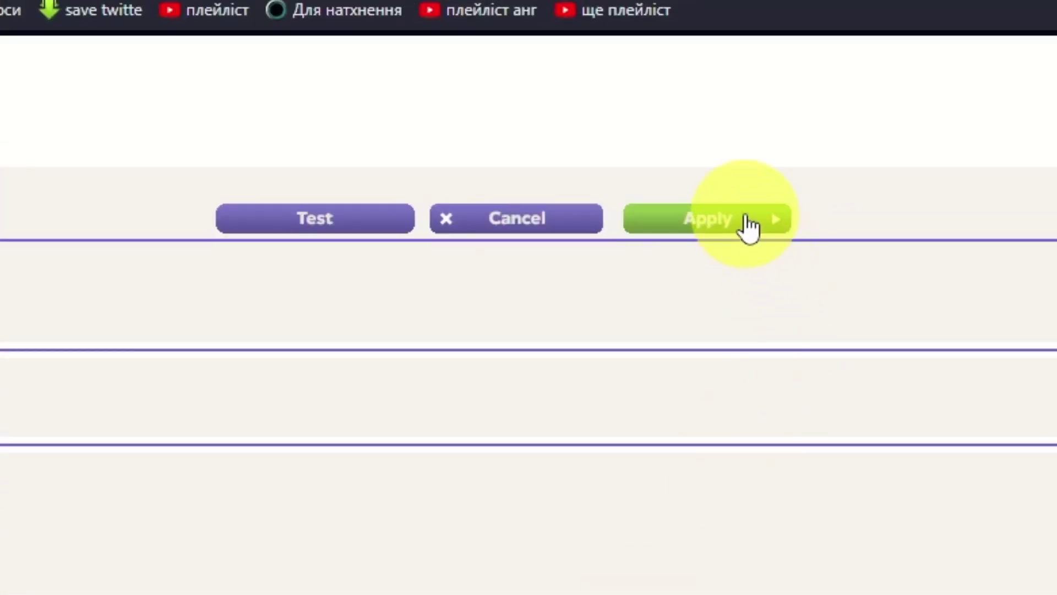
Apply the Internet Setup settings, then reboot the router from ADVANCED Home and confirm.
left_click(745, 215)
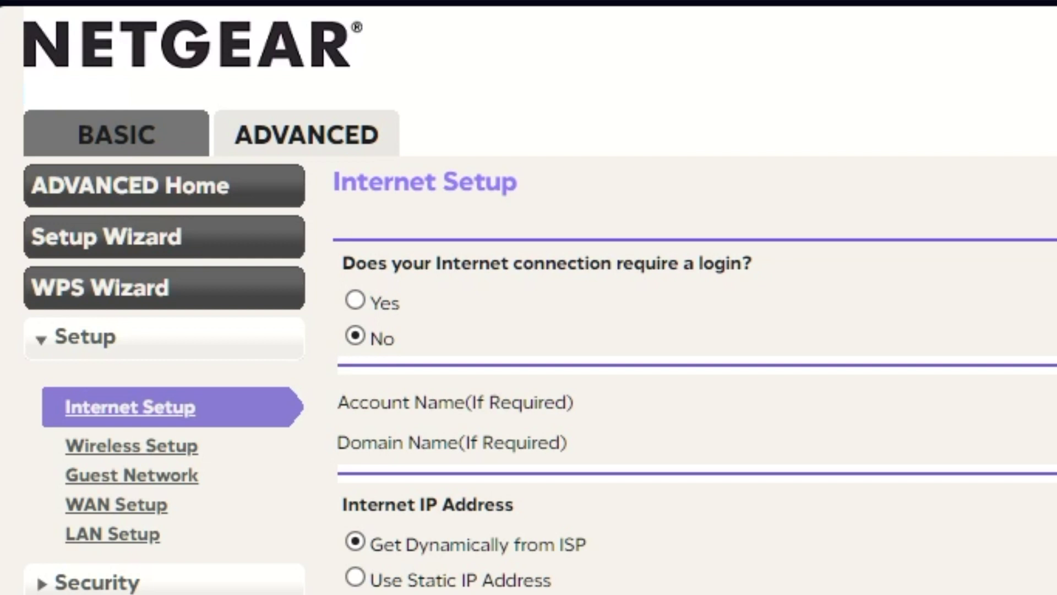
left_click(347, 130)
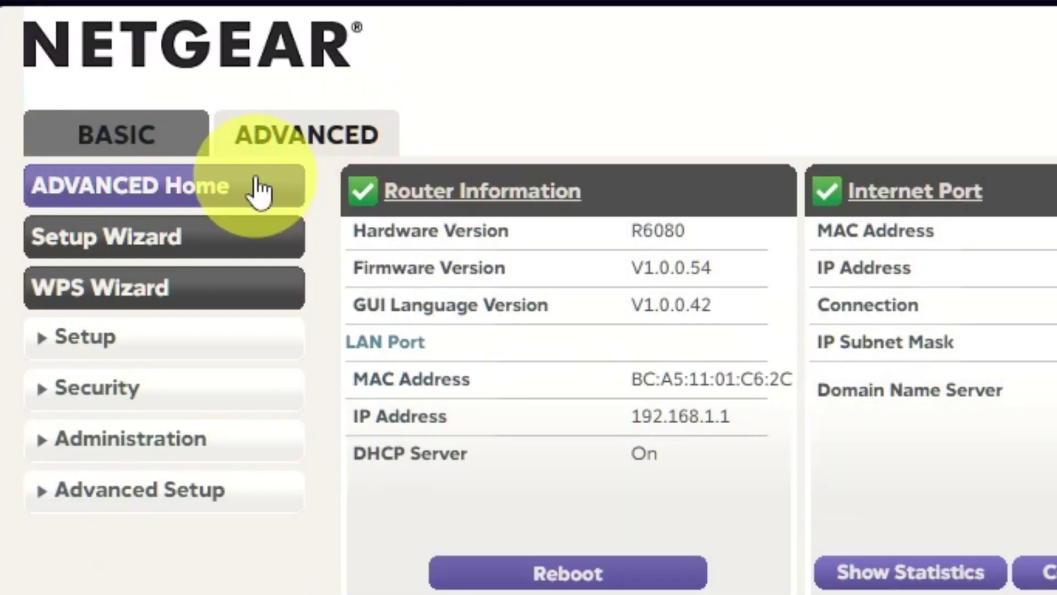
left_click(259, 190)
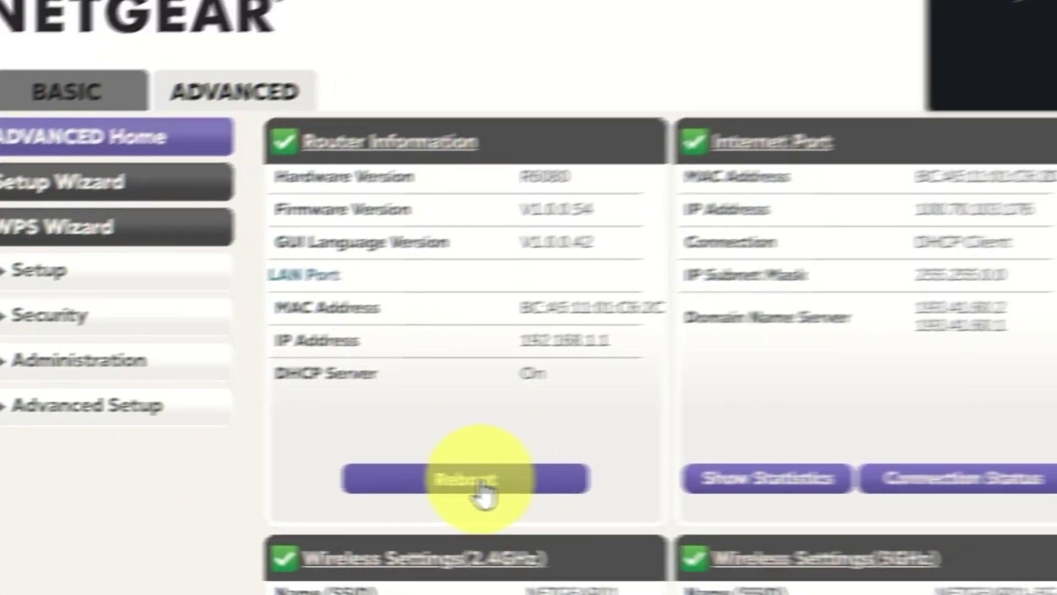
left_click(552, 479)
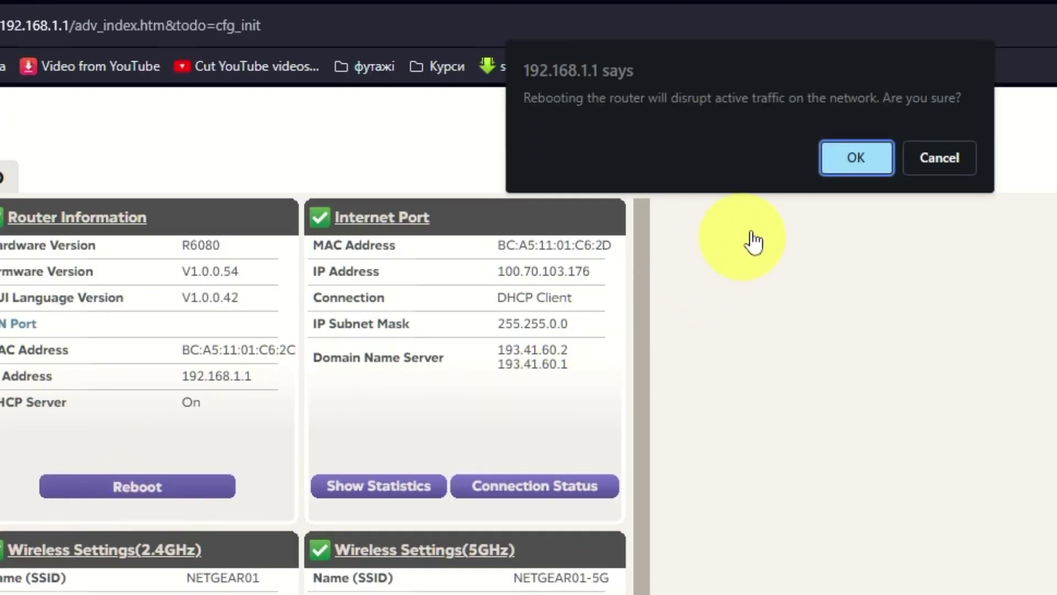
left_click(845, 165)
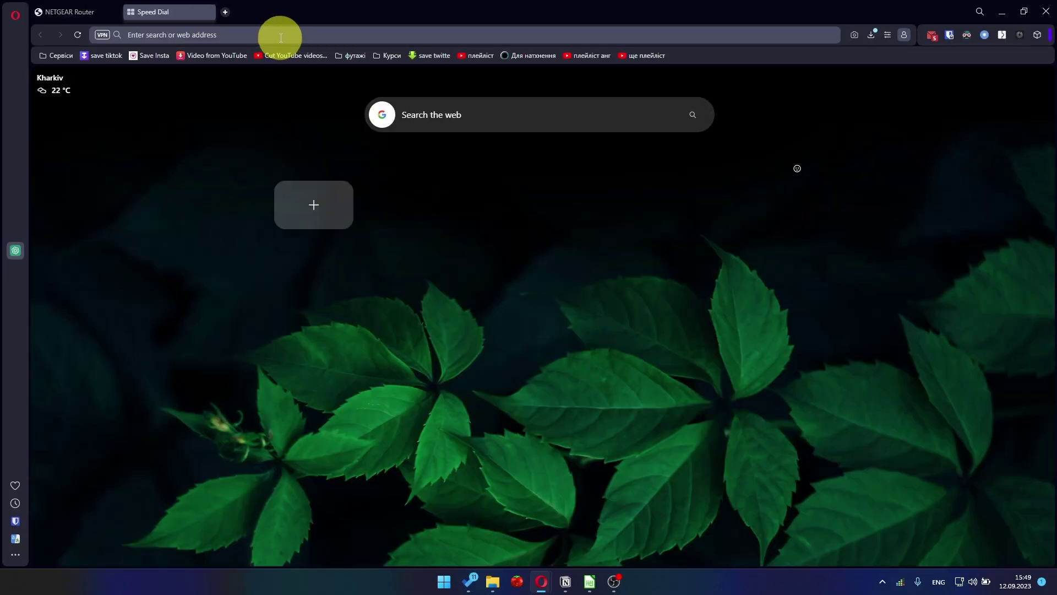
Load YouTube from the 'you' address suggestion to test the connection.
left_click(280, 38)
type("you")
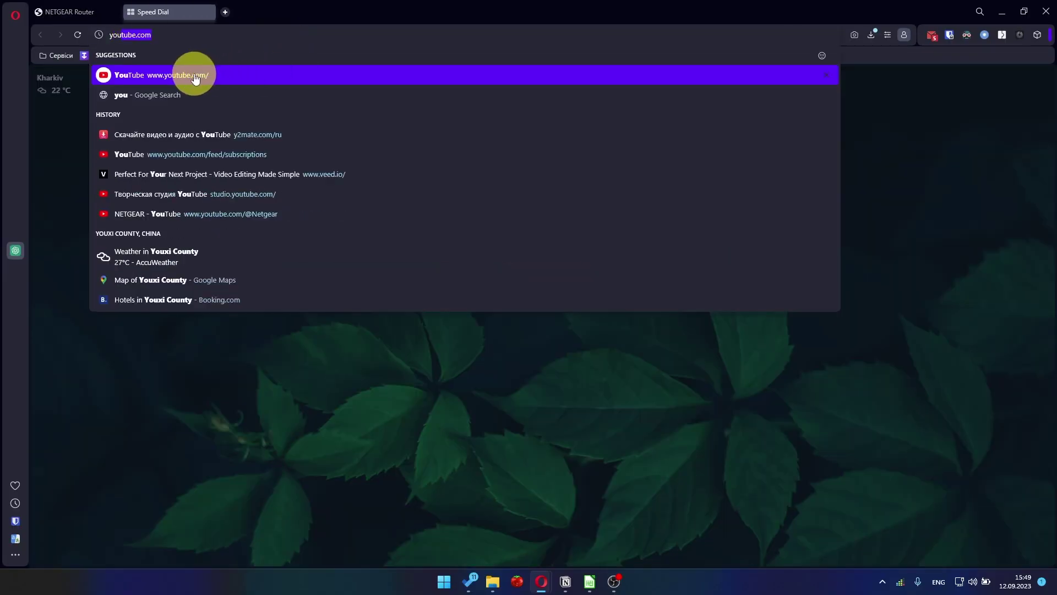
left_click(194, 75)
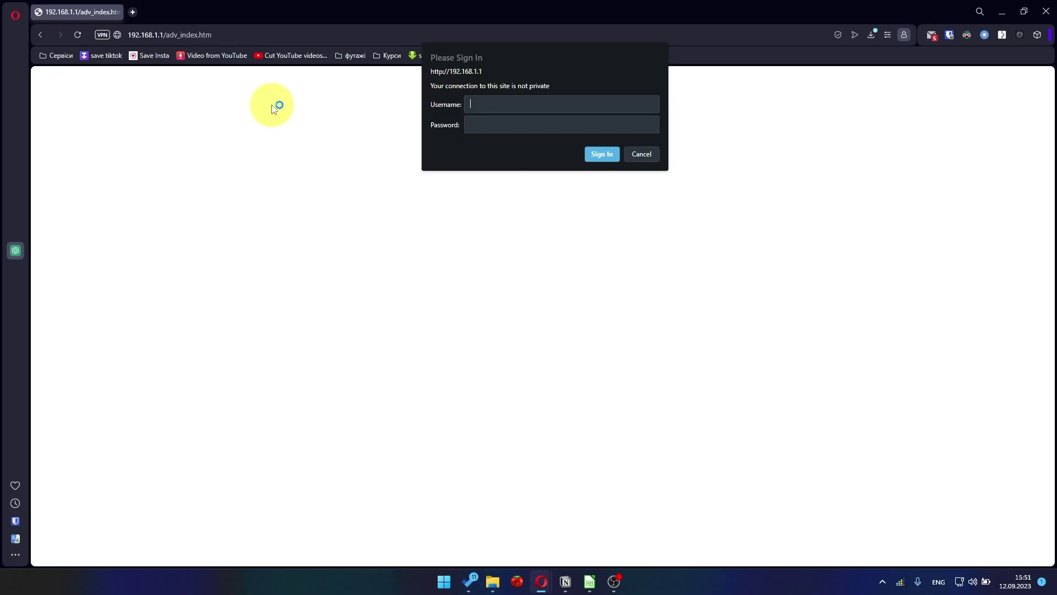
Sign in to the router as admin with the admin password.
type("admin")
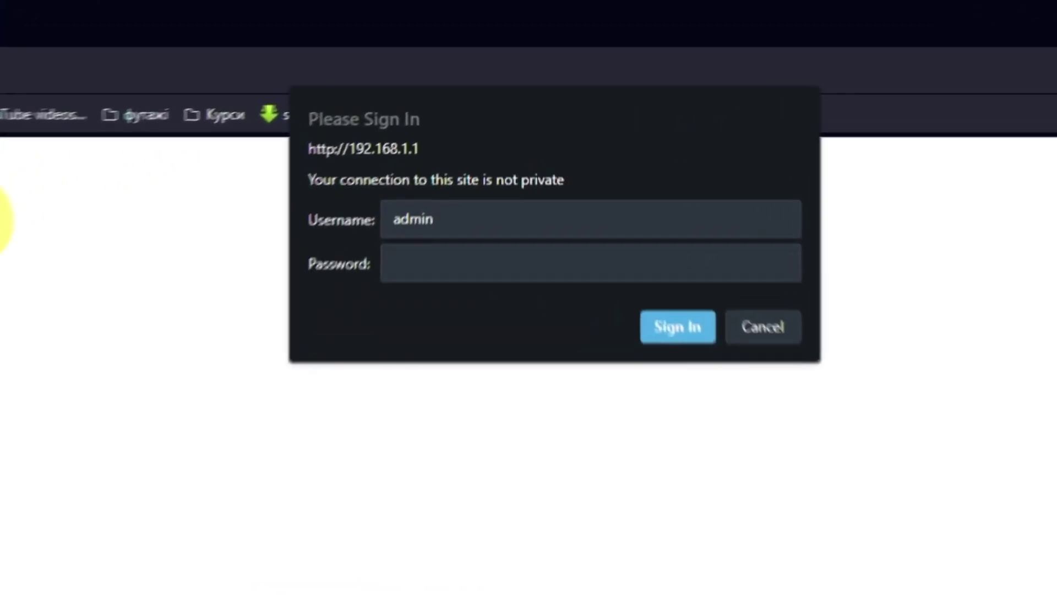
left_click(469, 272)
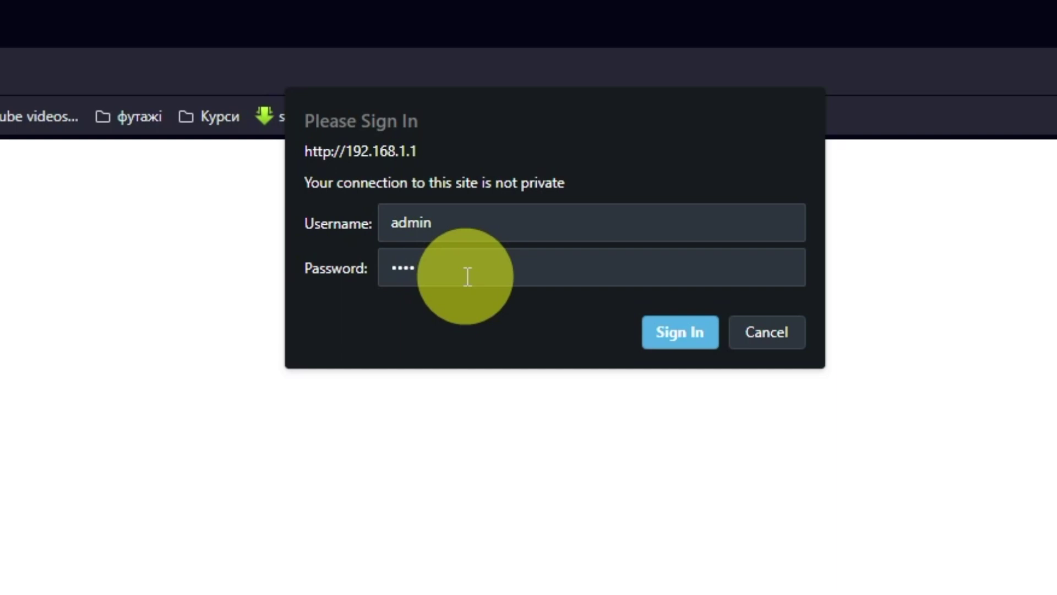
type("••••••••••••")
left_click(681, 333)
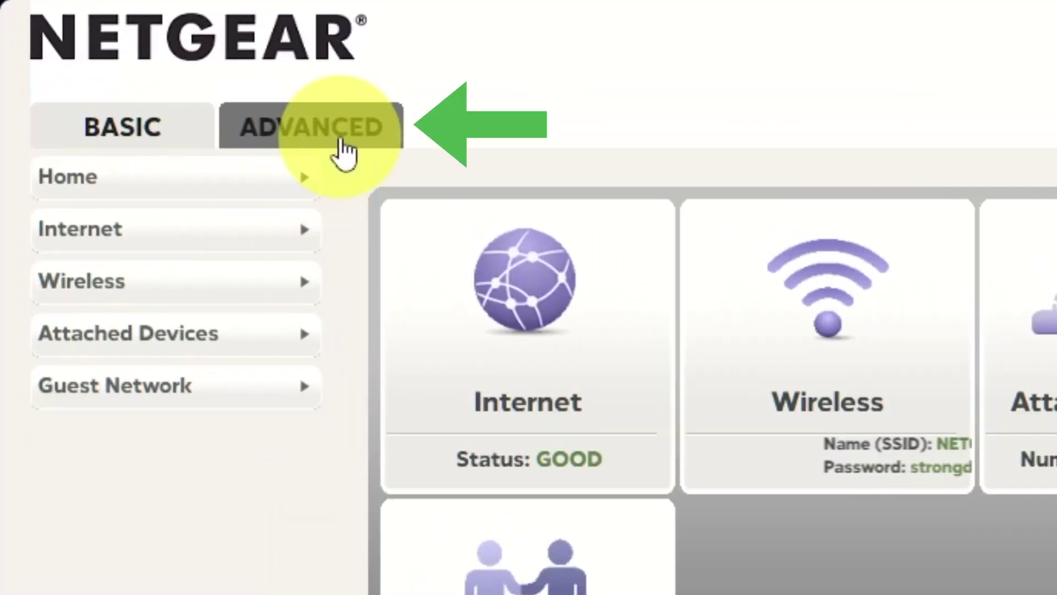
Go to ADVANCED > Setup > Internet Setup to view the no-login, dynamic IP settings.
left_click(342, 142)
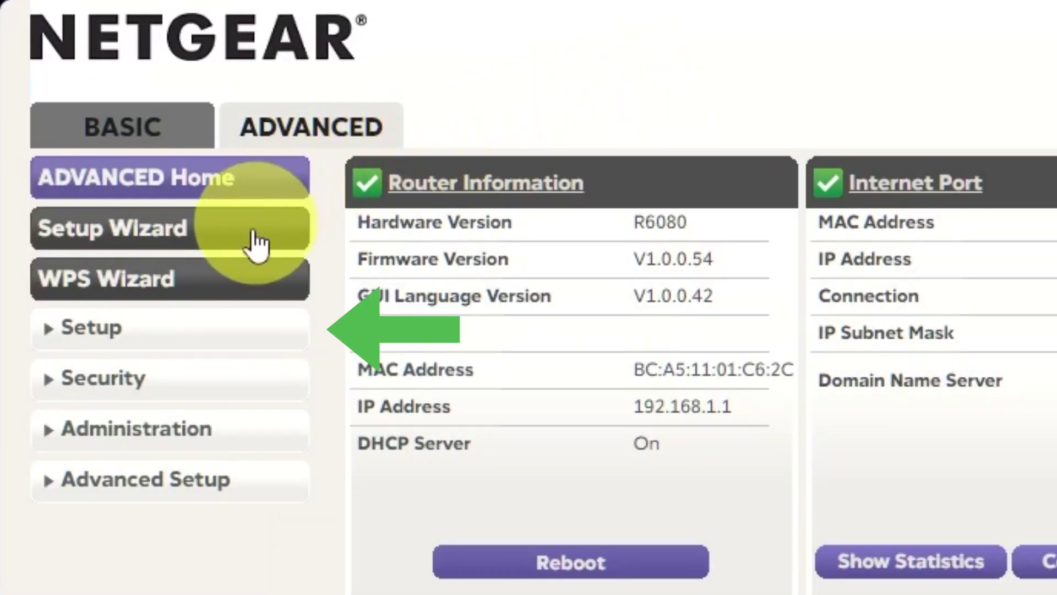
left_click(201, 336)
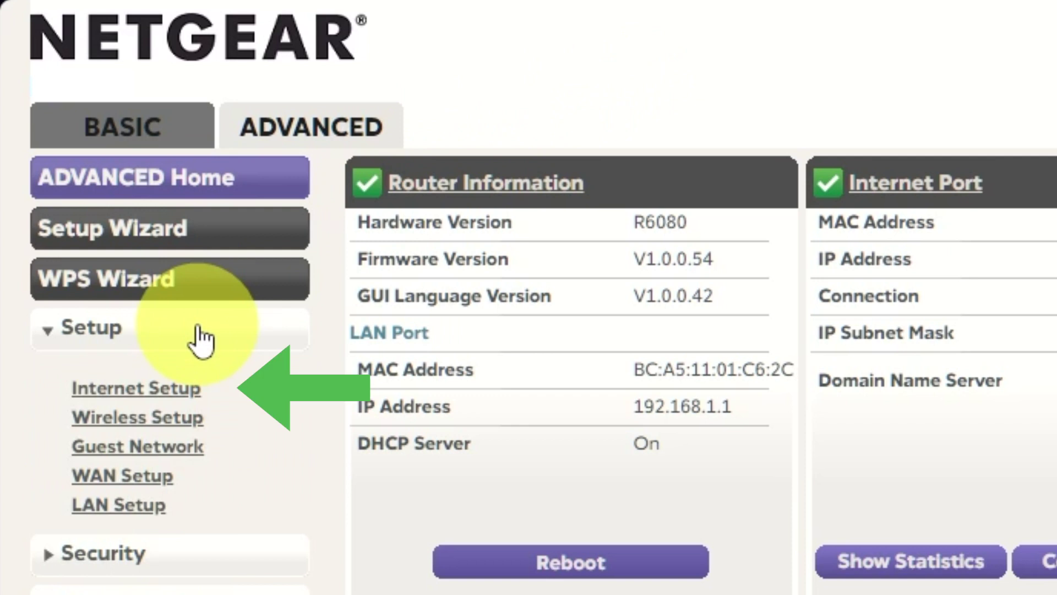
left_click(175, 390)
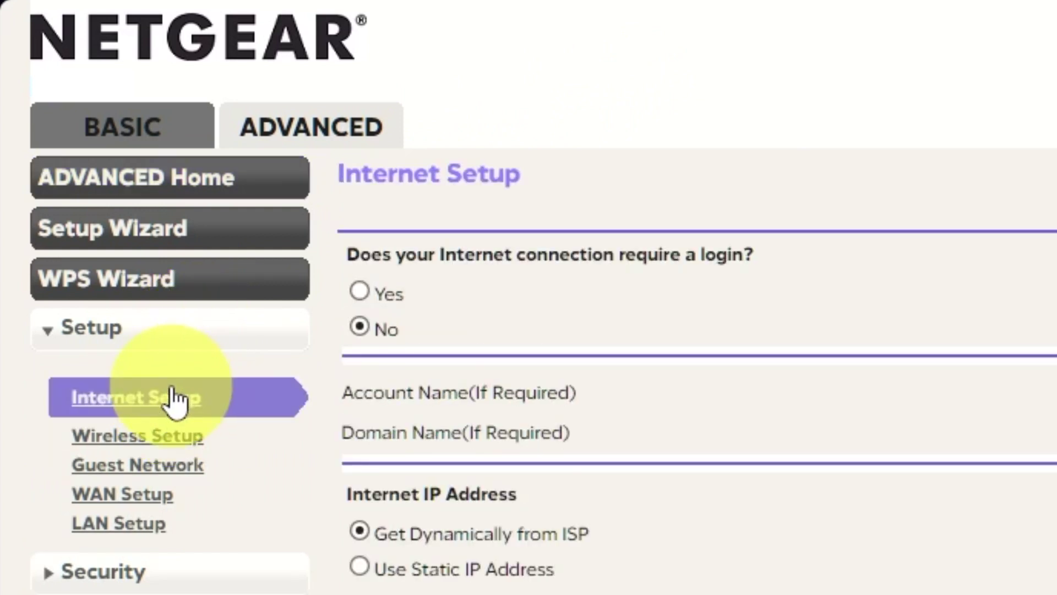